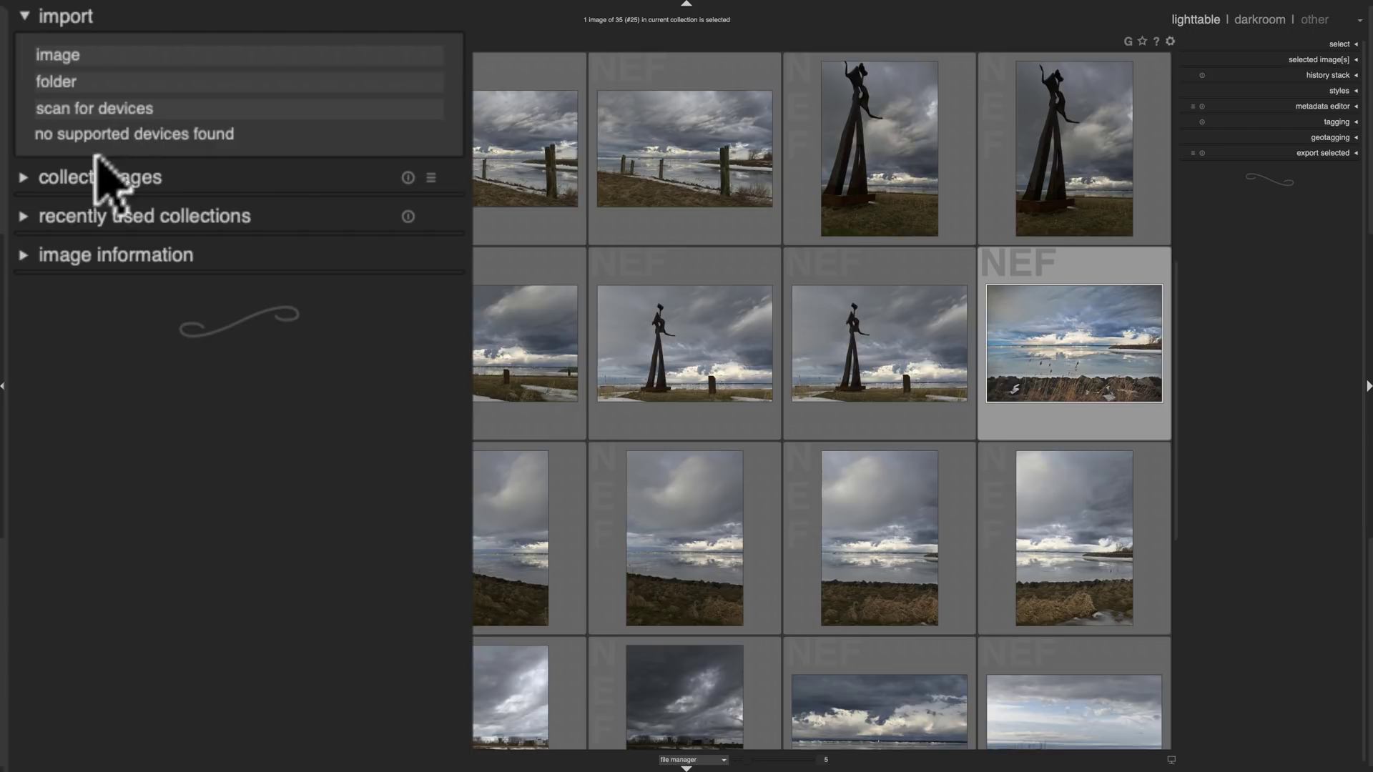
# - Expand image information to list _DSC1165.NEF's metadata: Nikon D850, 24 mm, f/8, 1/250 s, ISO 64
pyautogui.click(39, 255)
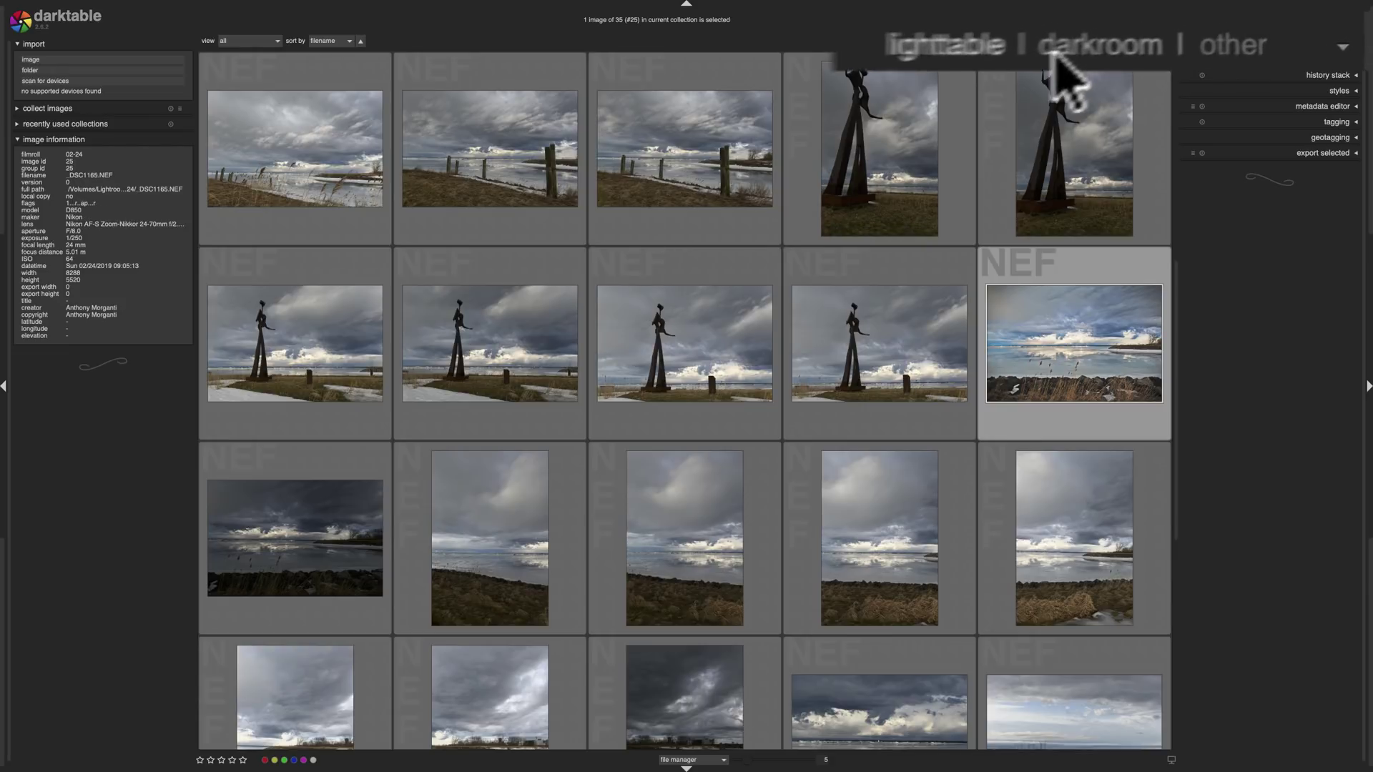
# - Open _DSC1165.NEF in the darkroom, with history running from original to 15 – white balance
pyautogui.click(1073, 48)
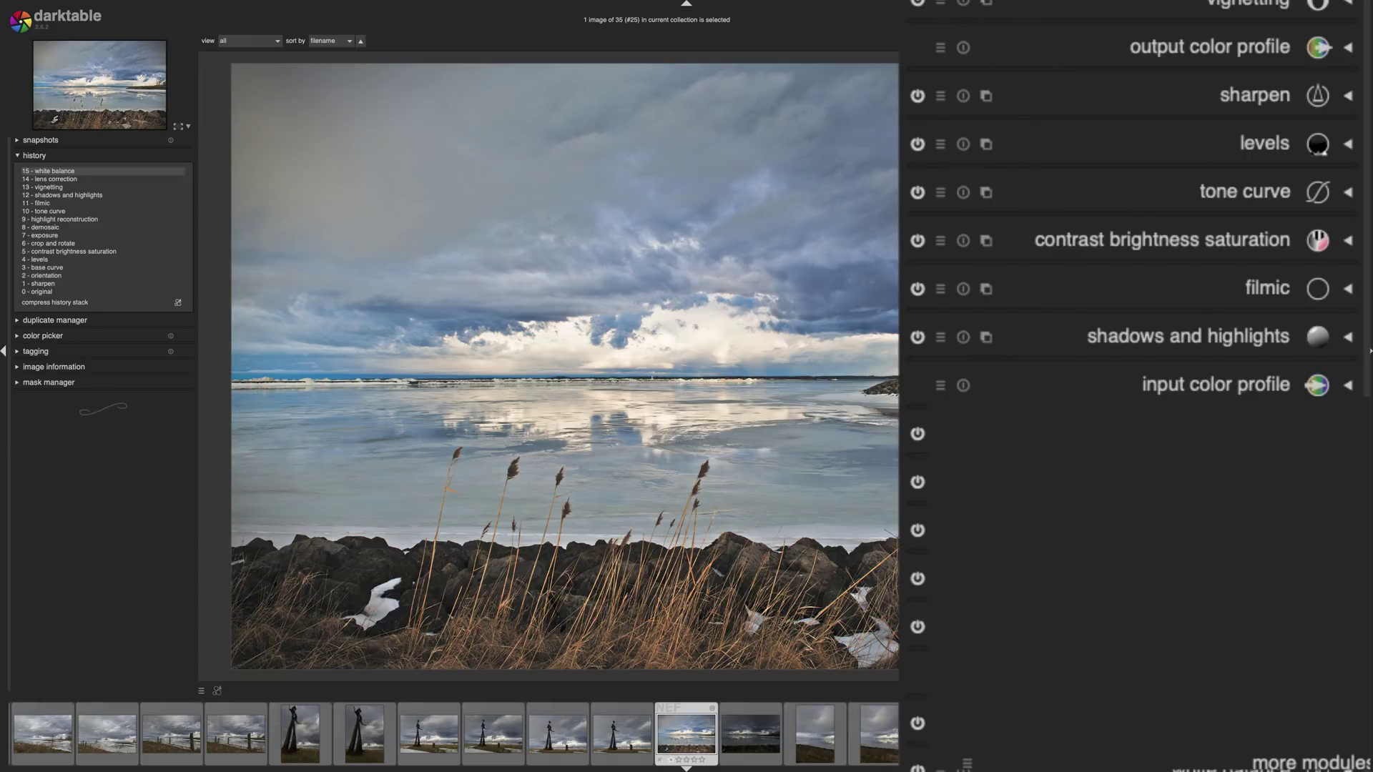
pyautogui.scroll(-5, 1137, 214)
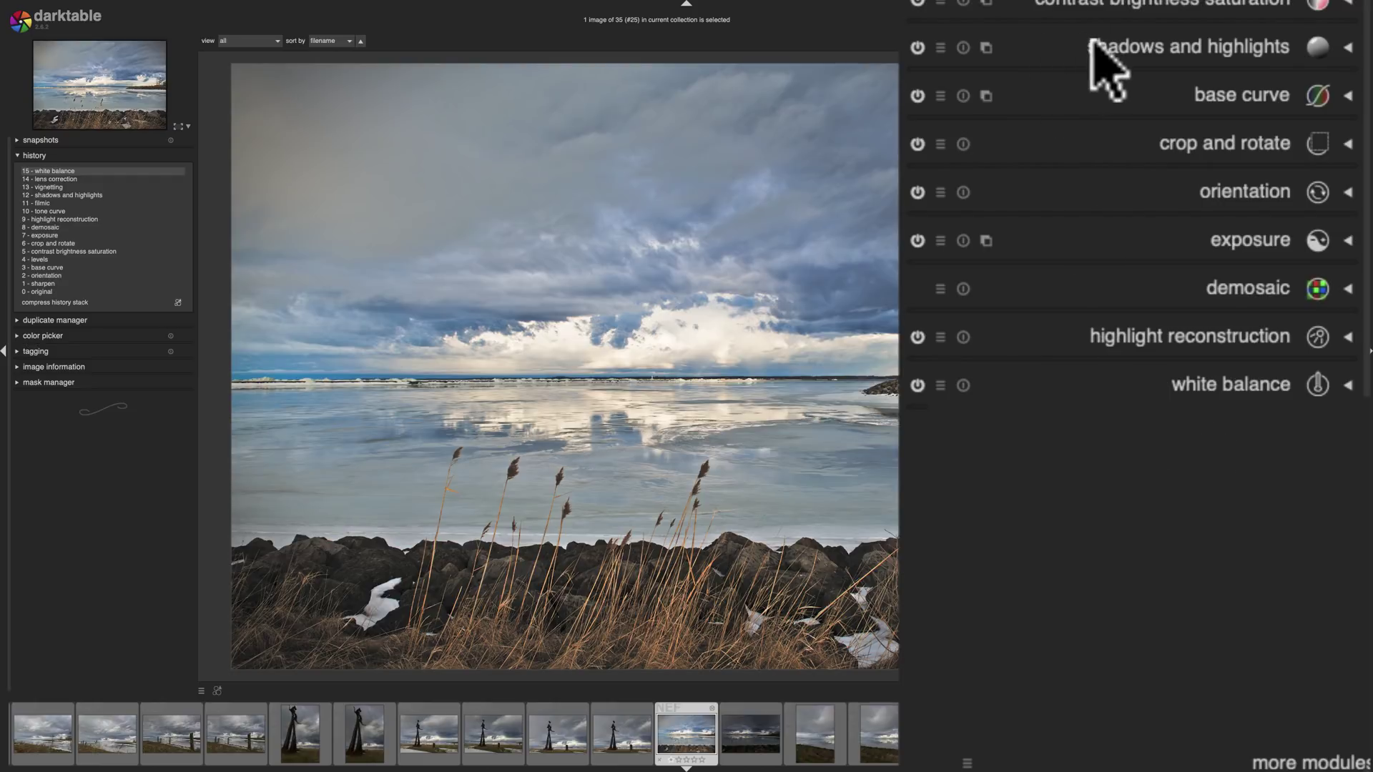
# - Browse the tone and colour groups, inspecting color correction, output color profile and monochrome settings
pyautogui.click(1216, 39)
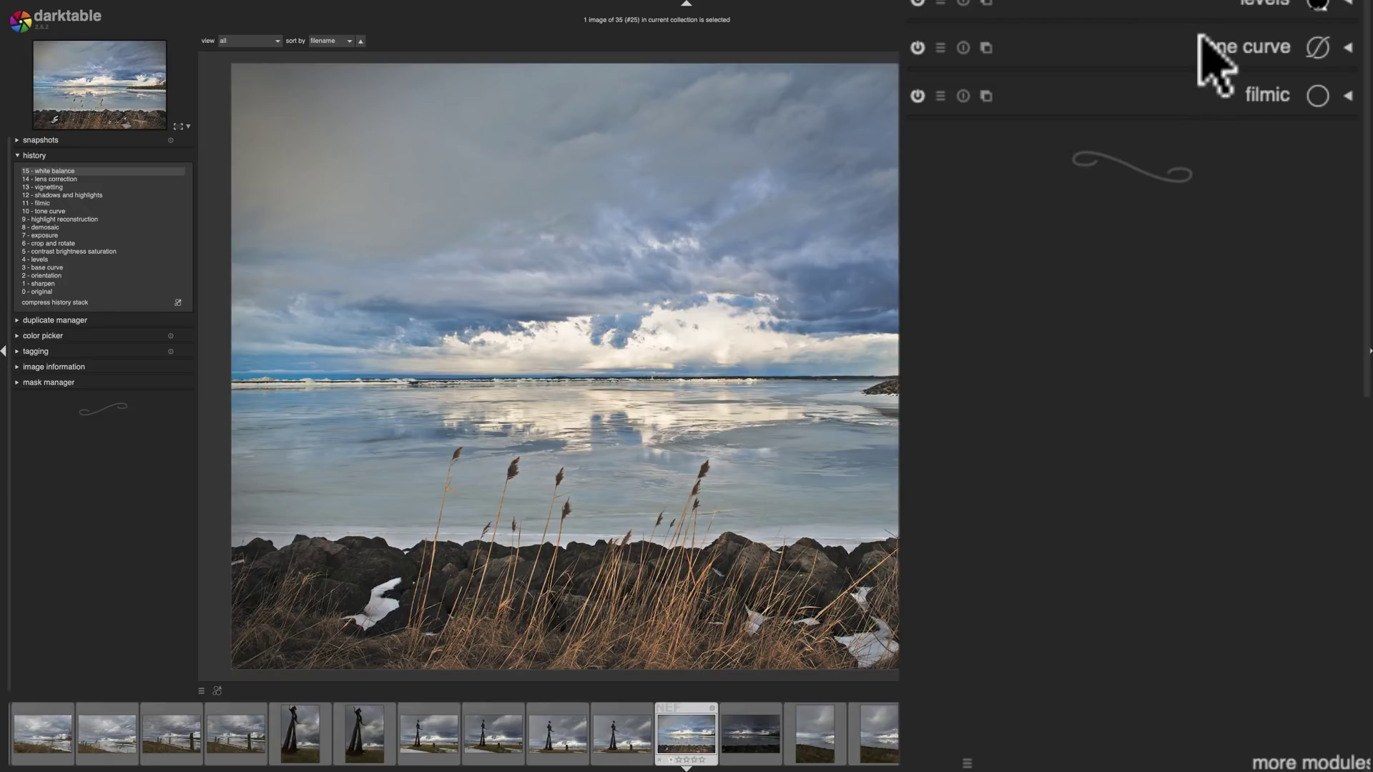
pyautogui.click(1259, 2)
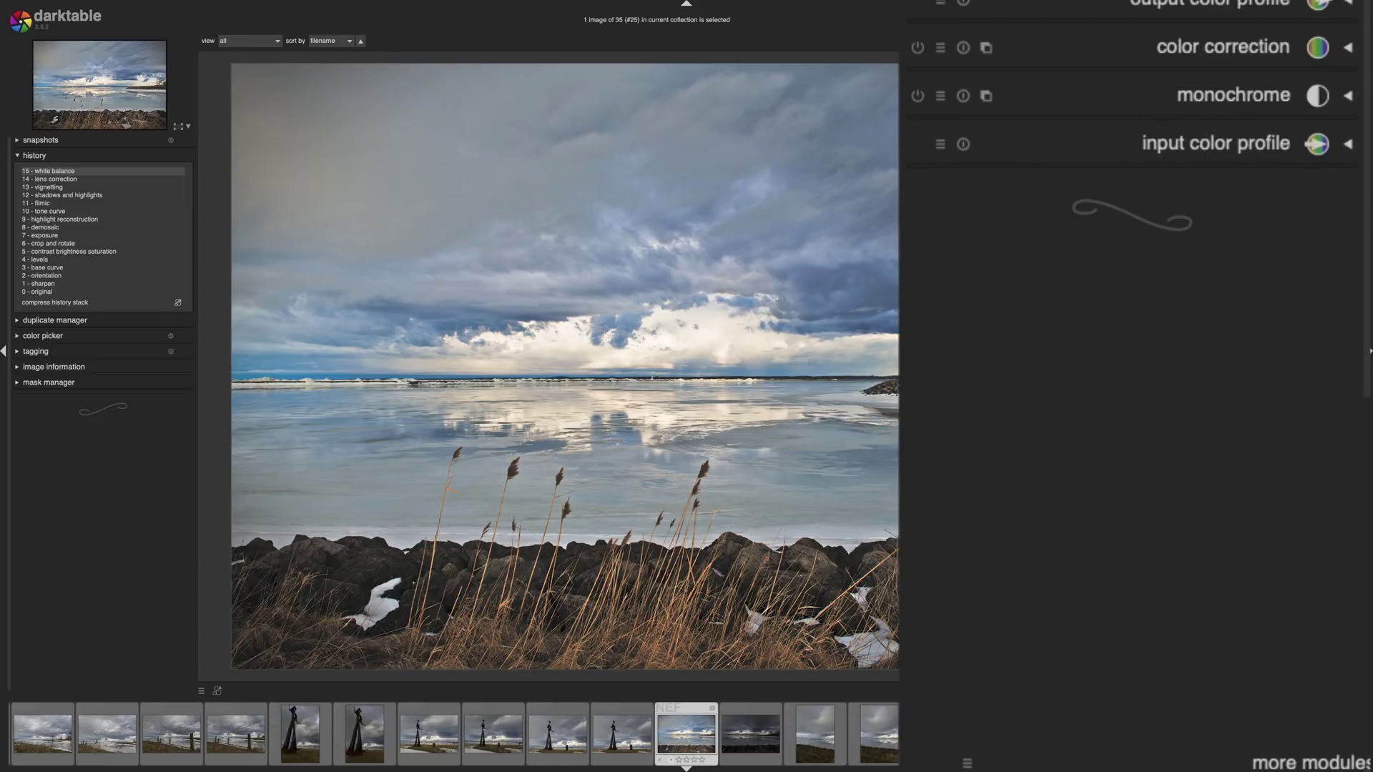
pyautogui.click(1348, 47)
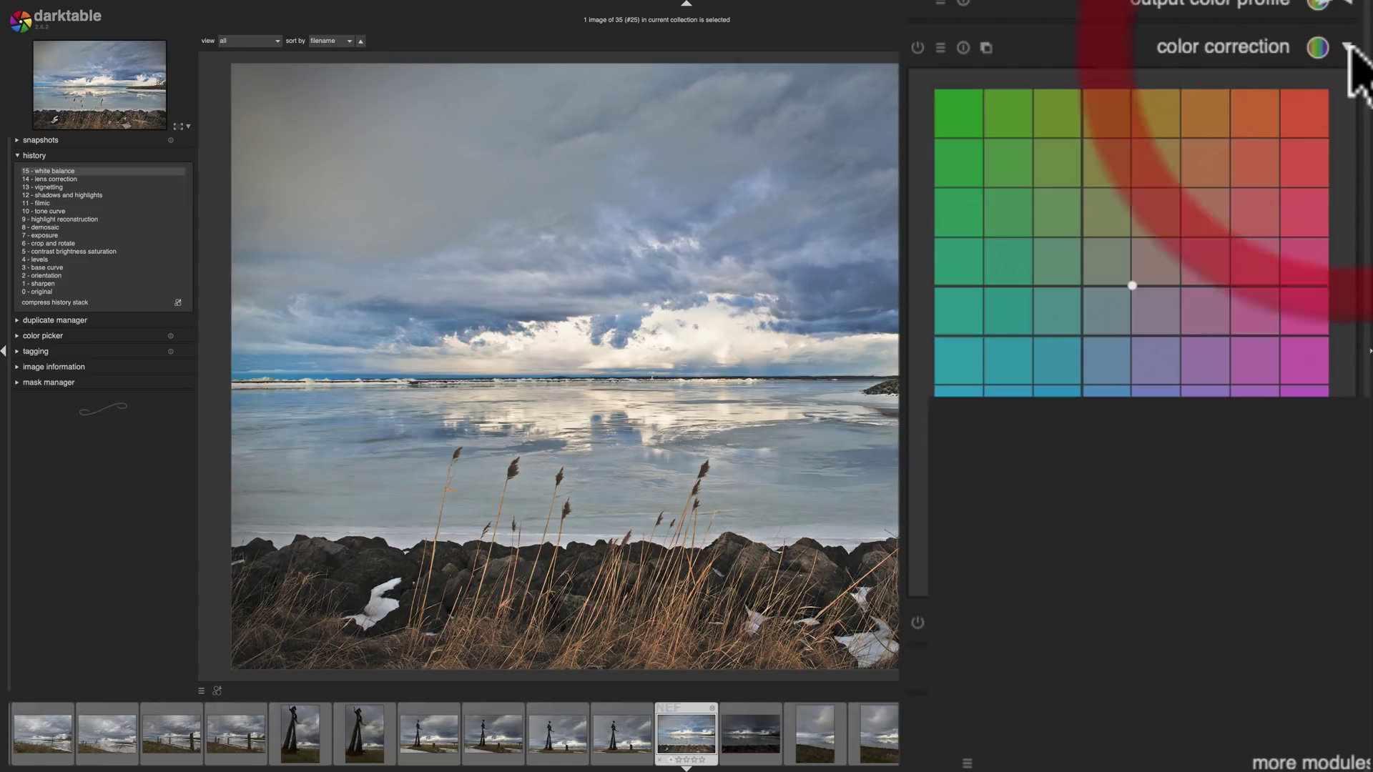
pyautogui.click(1349, 47)
pyautogui.click(1347, 4)
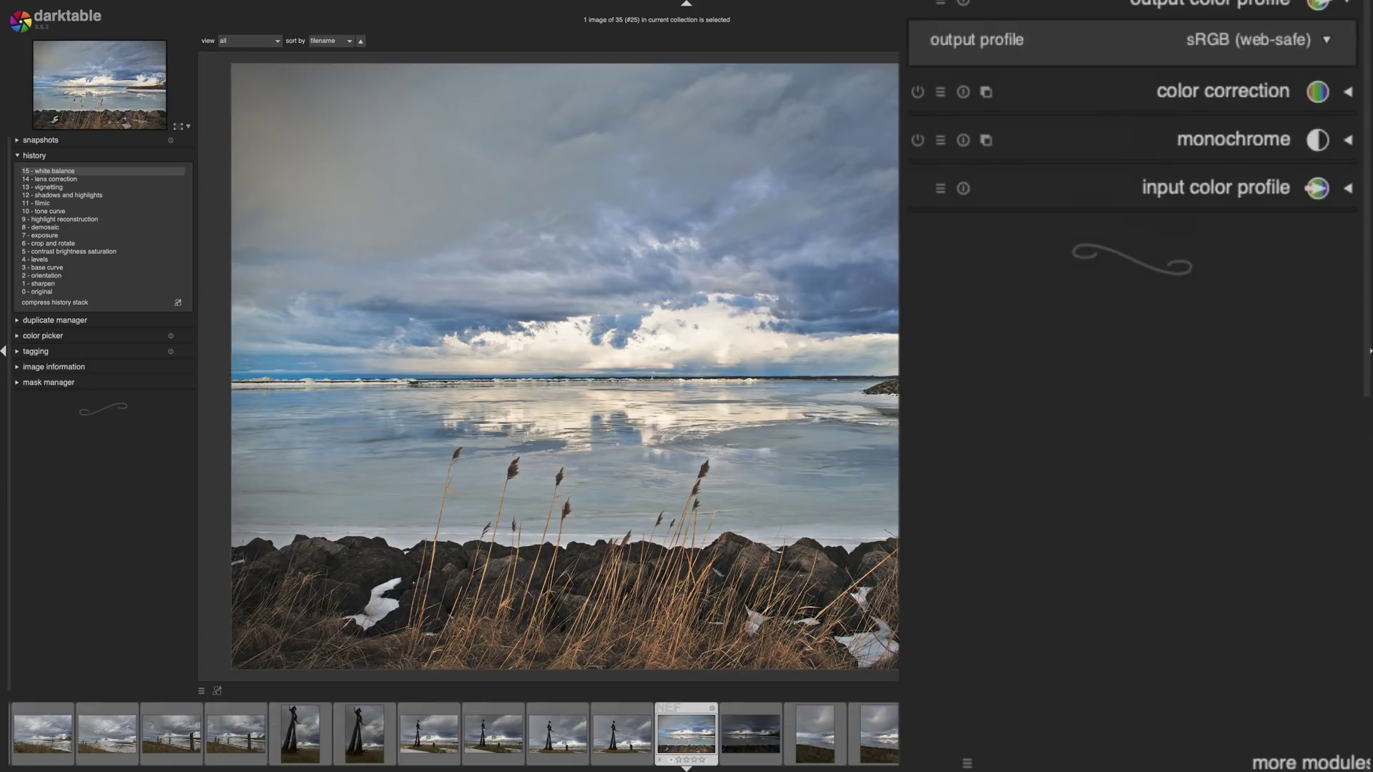
pyautogui.click(1344, 7)
pyautogui.click(1345, 91)
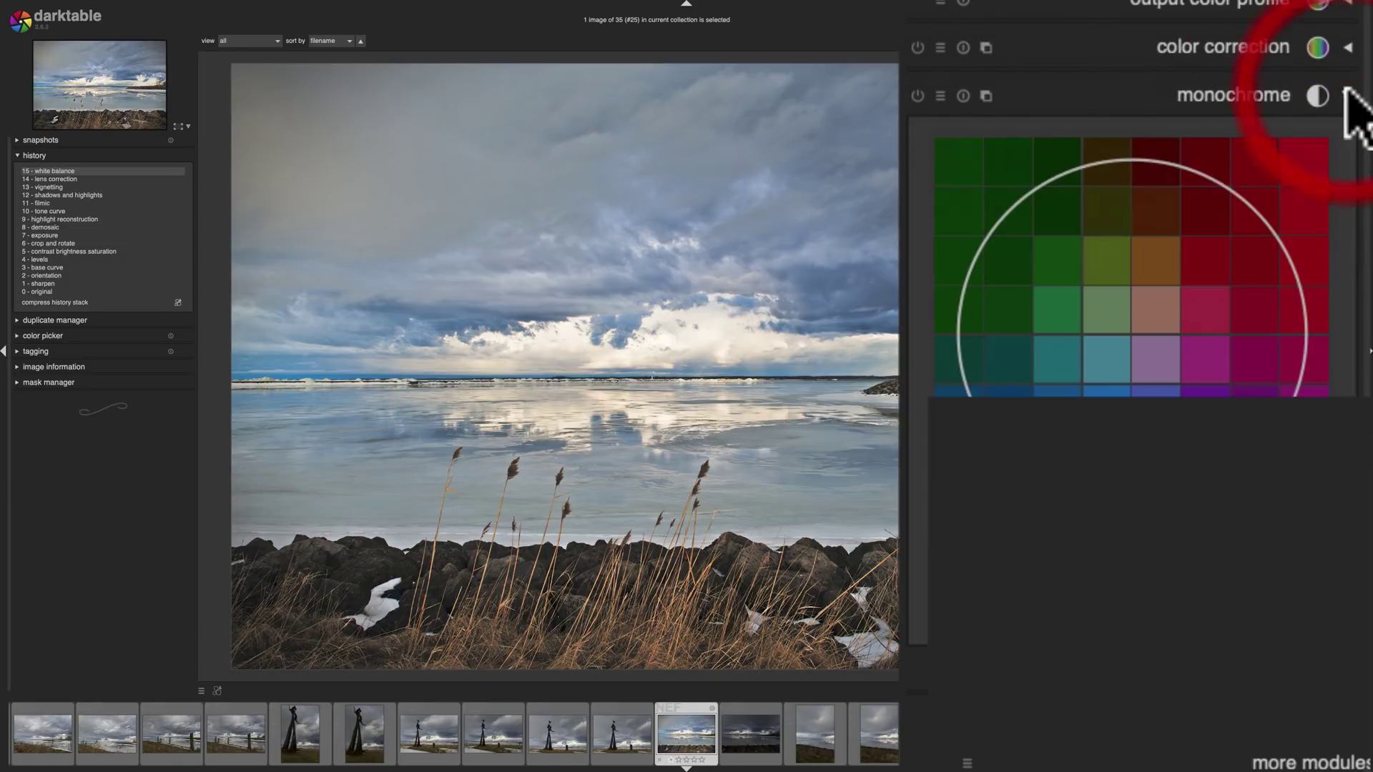
pyautogui.click(1280, 151)
# - Turn monochrome on for a black-and-white preview, then switch filmic off and back on
pyautogui.click(1345, 90)
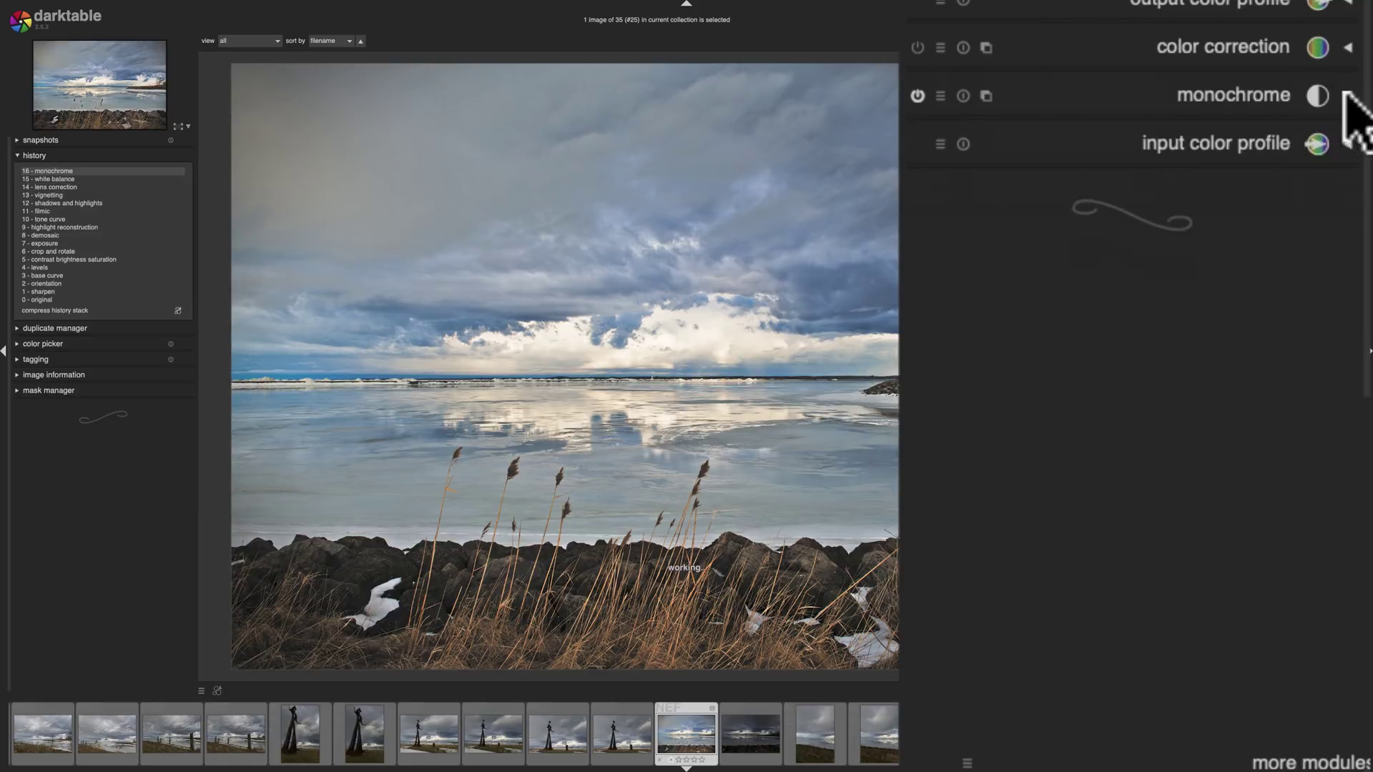
pyautogui.click(1341, 144)
pyautogui.click(1337, 147)
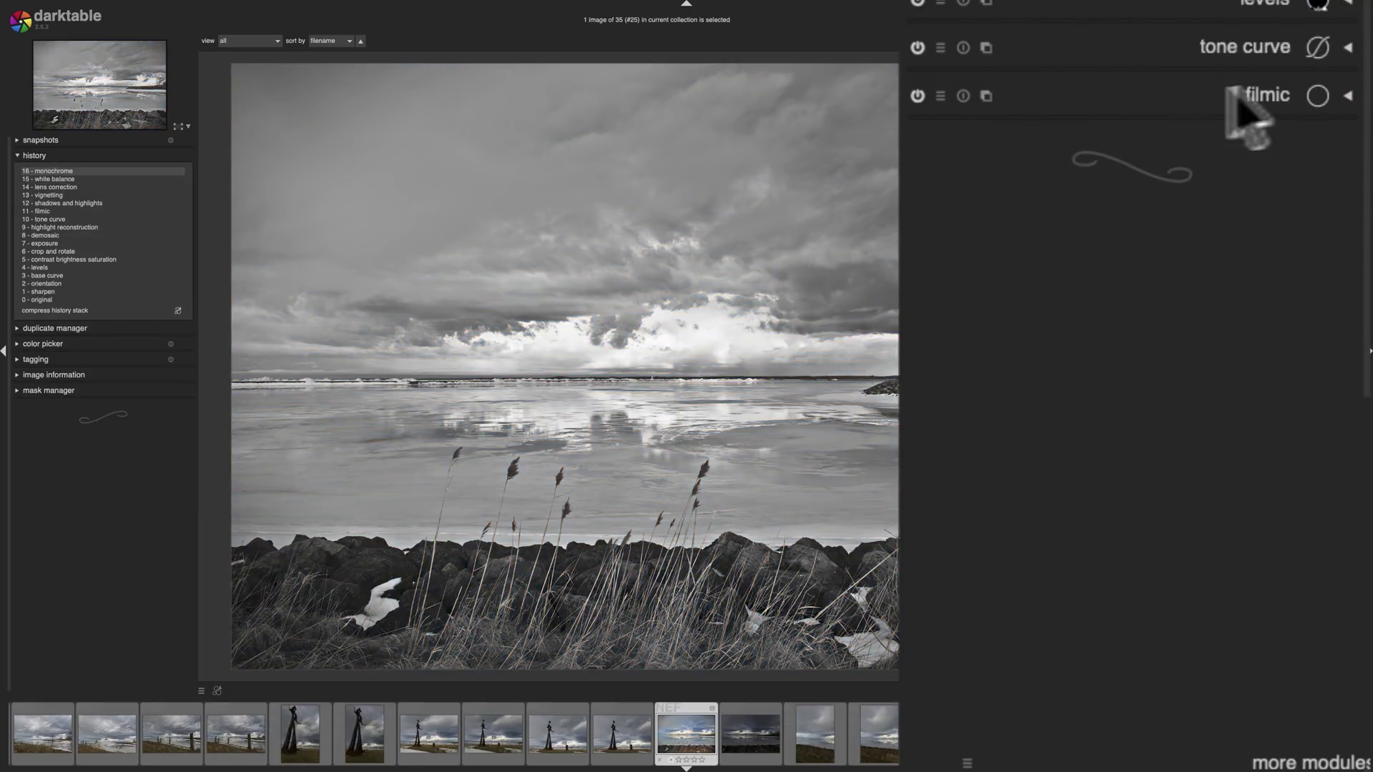
pyautogui.click(918, 96)
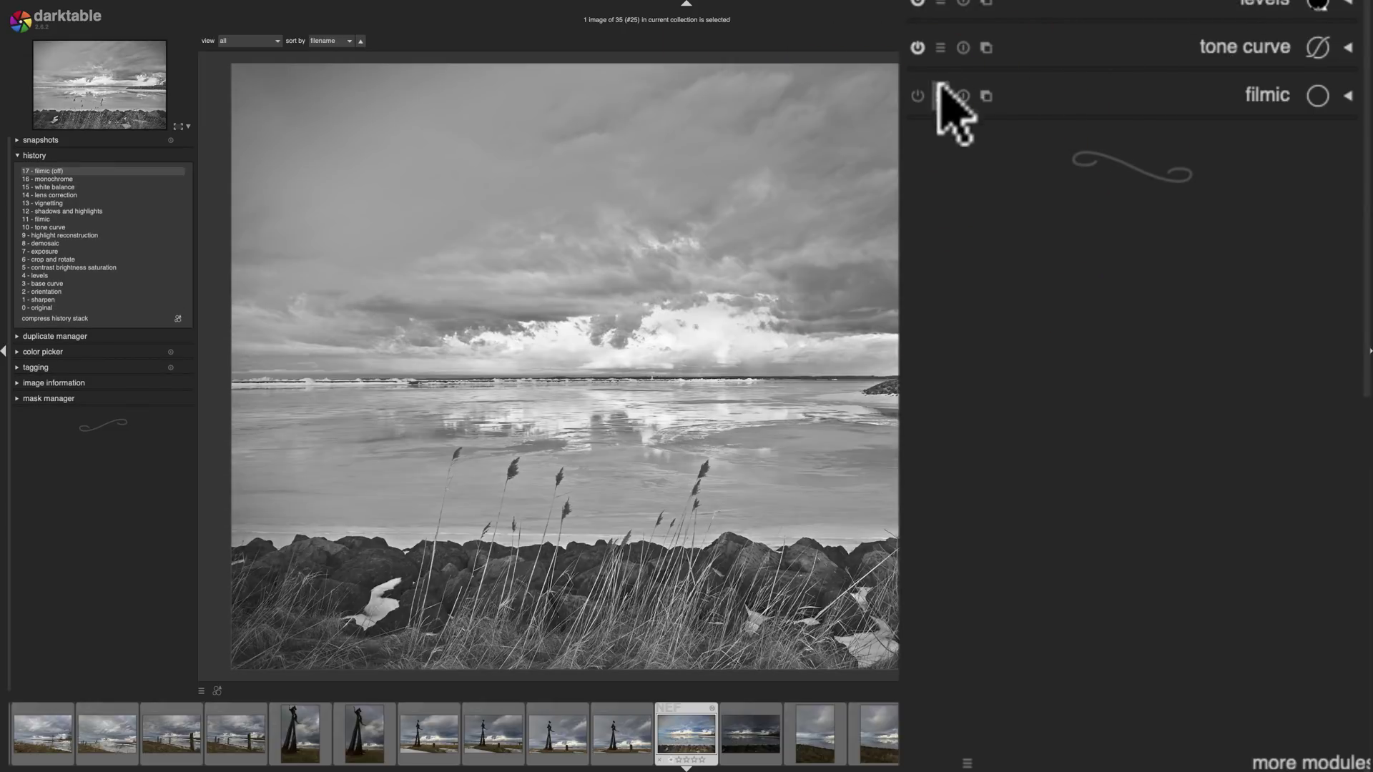
pyautogui.click(917, 96)
# - Turn monochrome off to restore colour and show the tone modules group
pyautogui.scroll(-5, 941, 118)
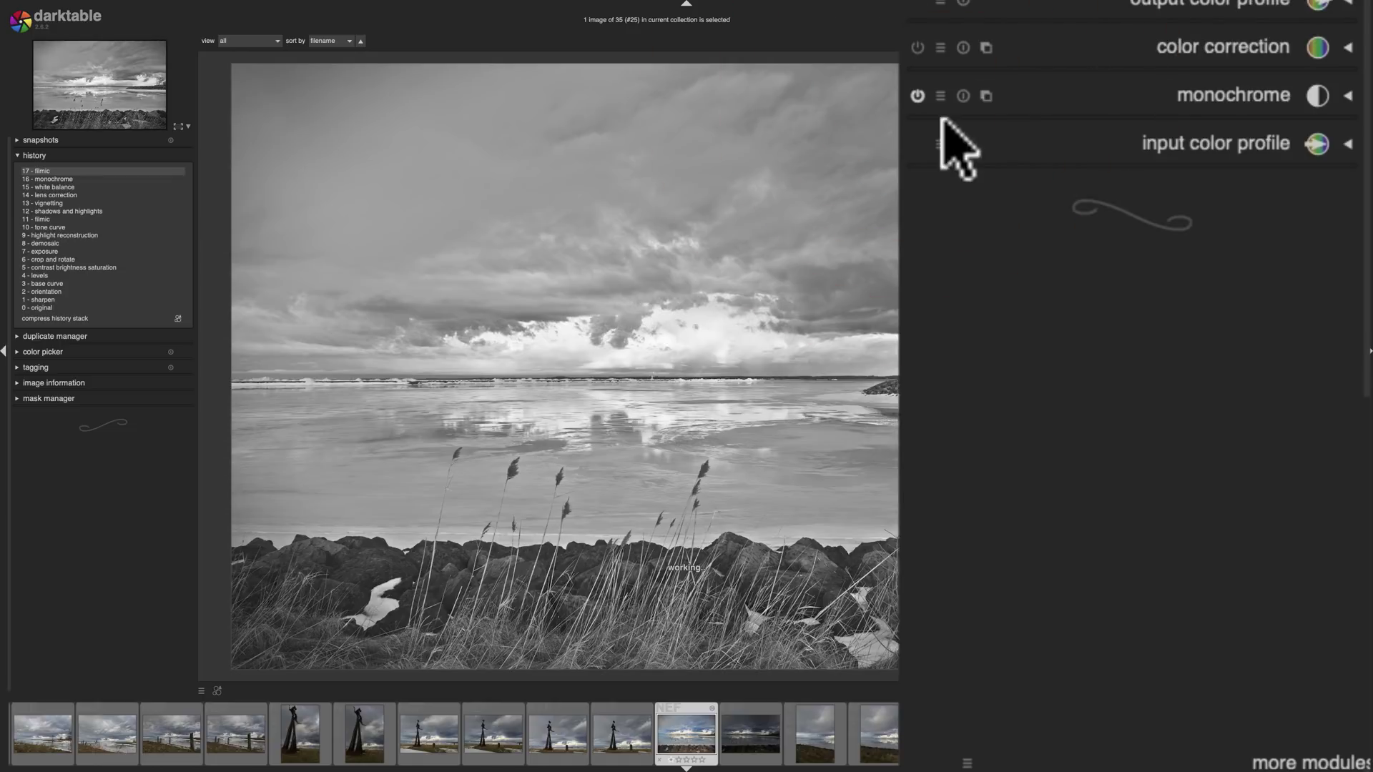
pyautogui.click(917, 95)
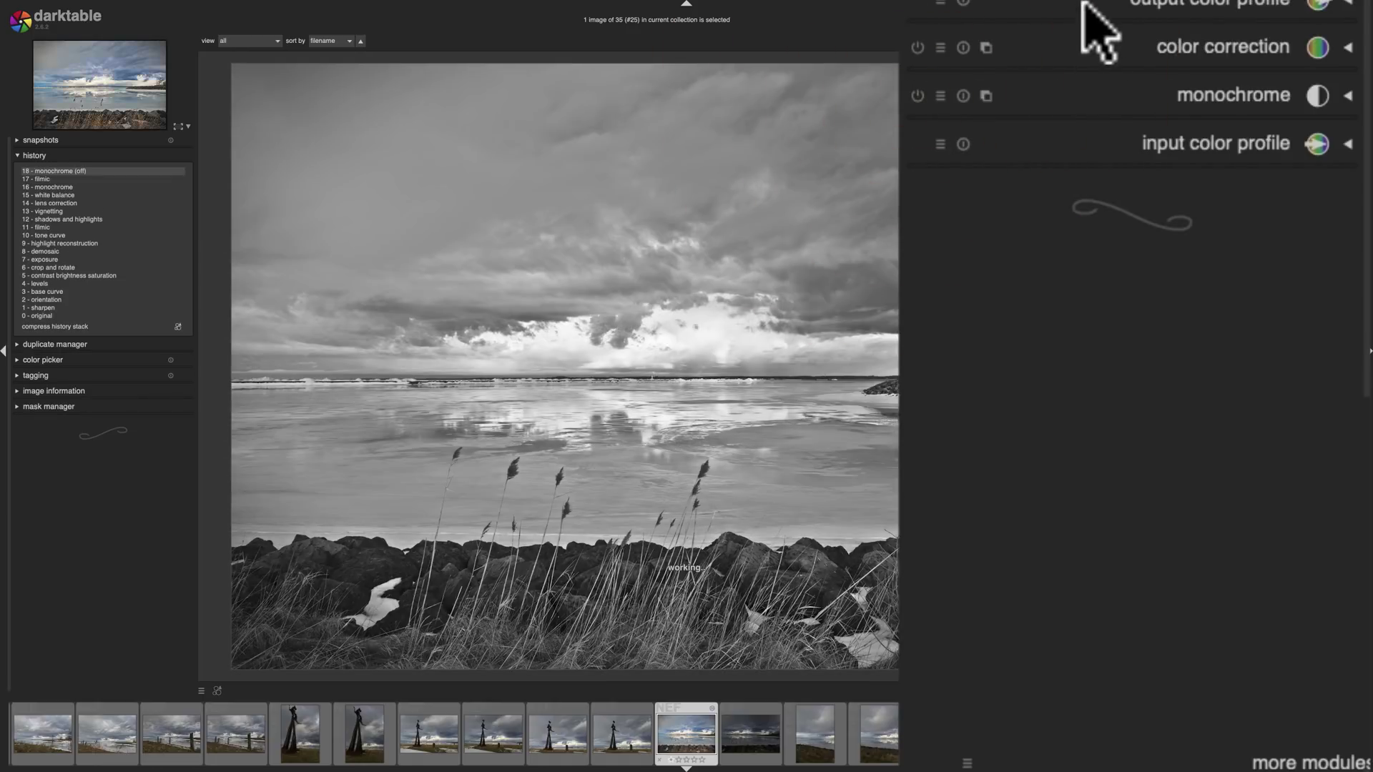
pyautogui.click(1142, 2)
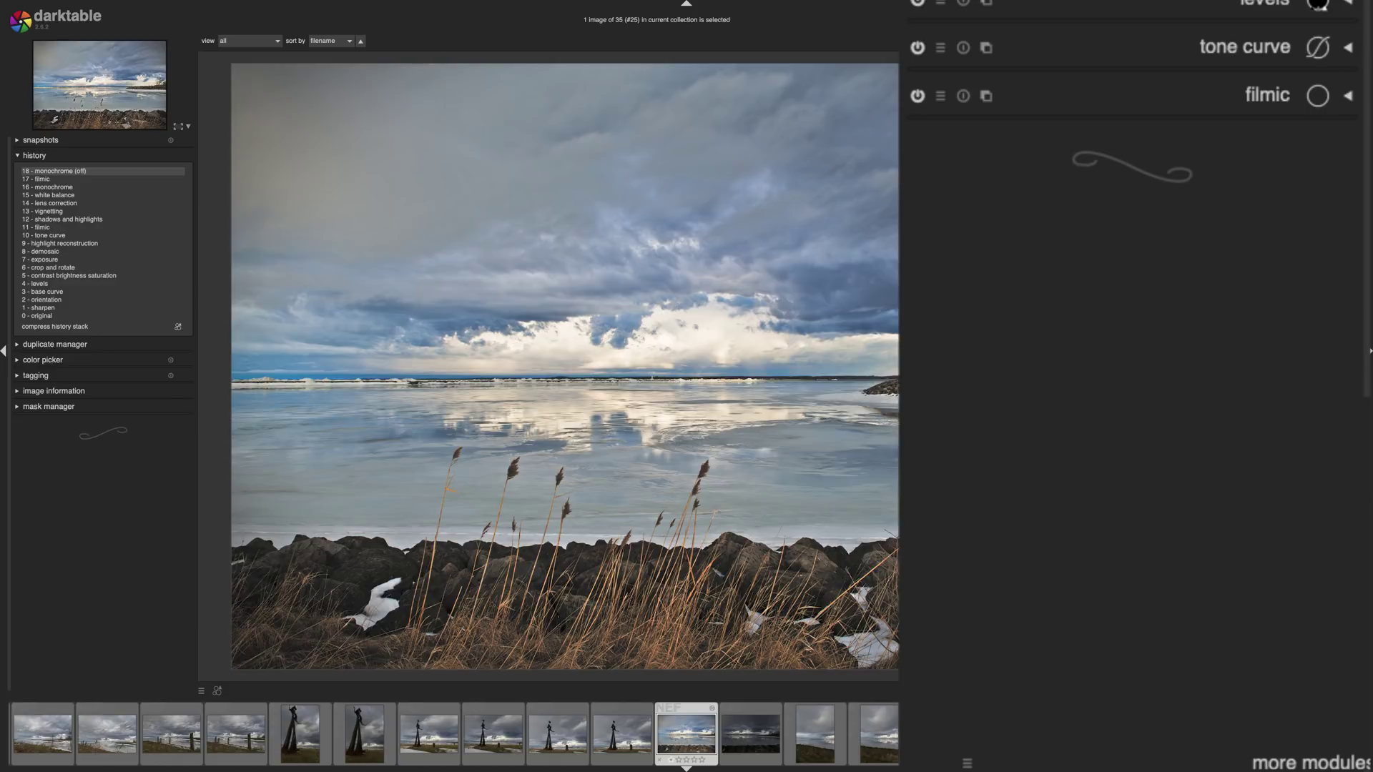
# - Expand and collapse levels and tone curve to review their settings
pyautogui.click(1335, 5)
pyautogui.click(1337, 6)
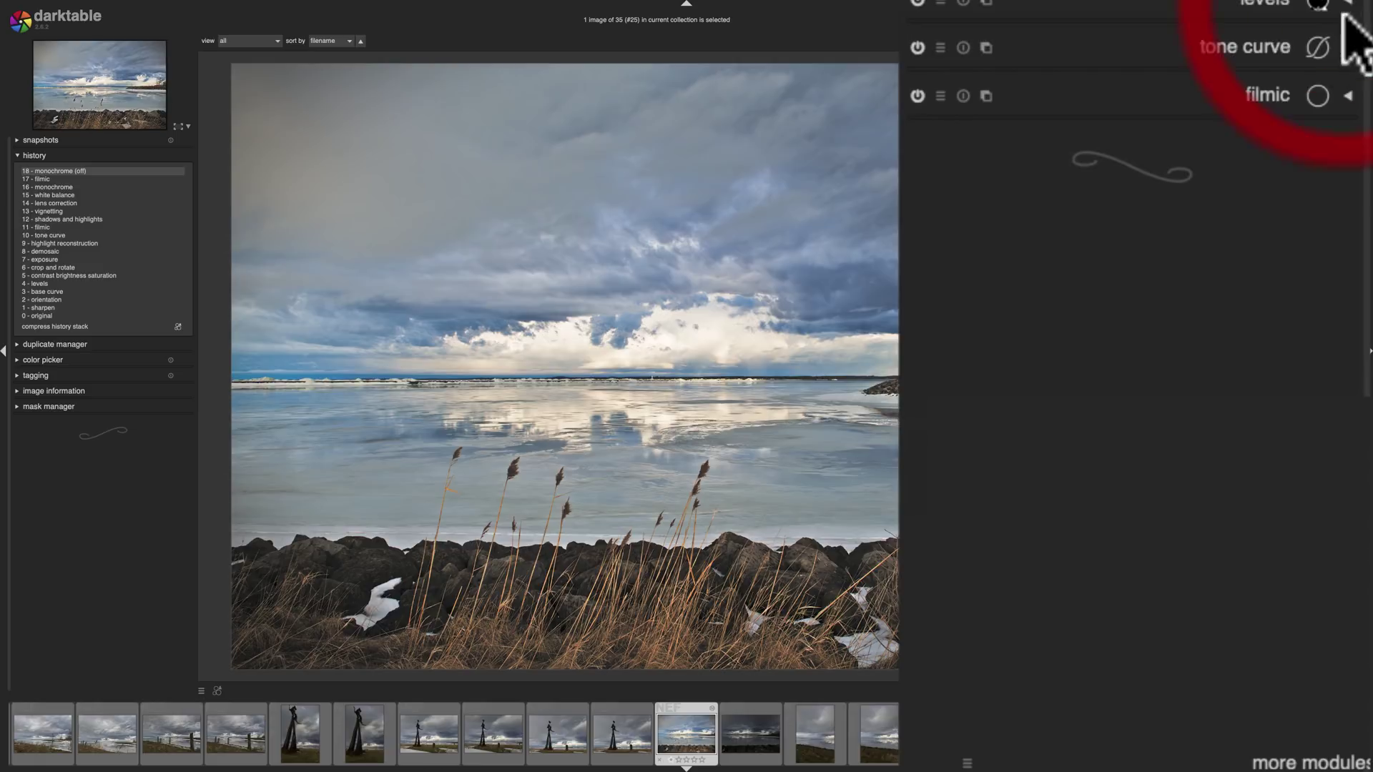
pyautogui.click(1348, 47)
pyautogui.click(1344, 46)
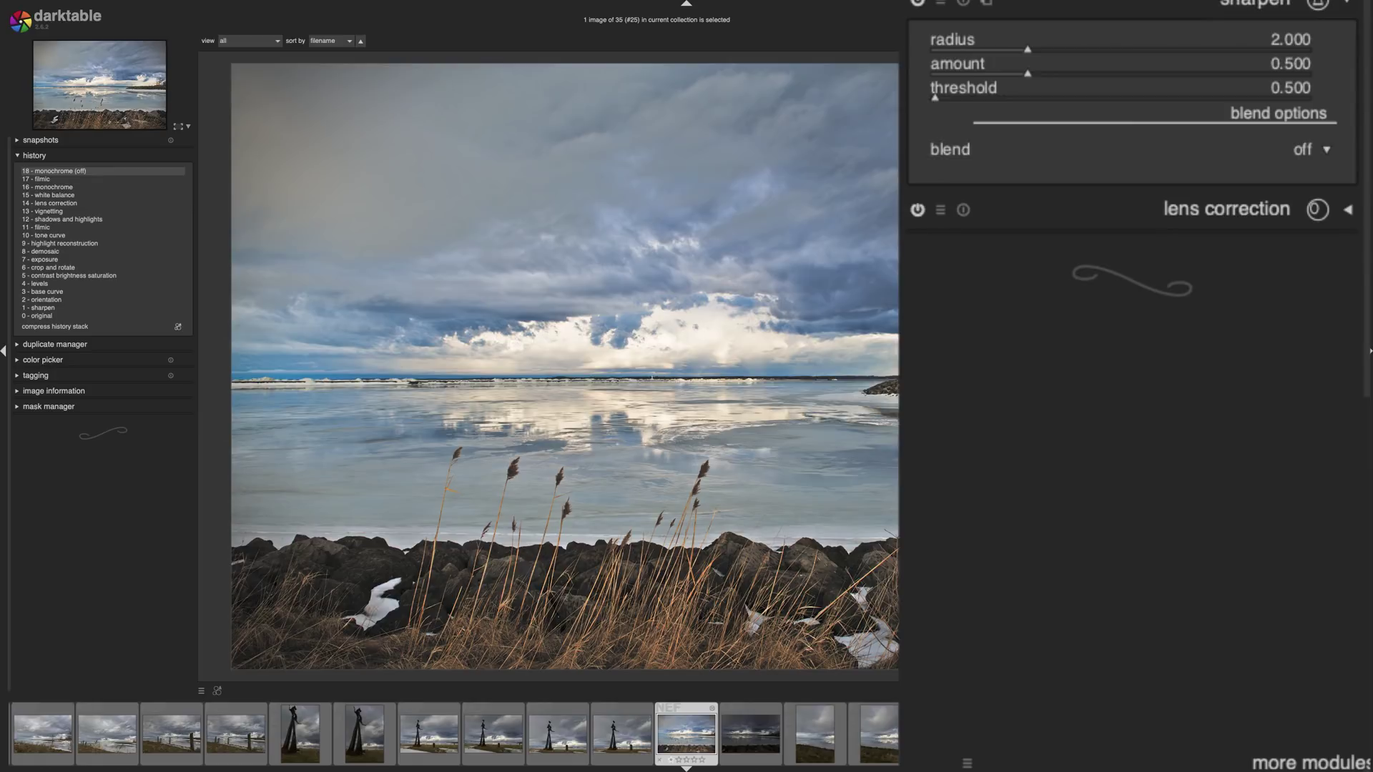
# - Review sharpen and lens correction, then display the full list of active modules
pyautogui.click(1347, 3)
pyautogui.click(1347, 45)
pyautogui.click(1347, 45)
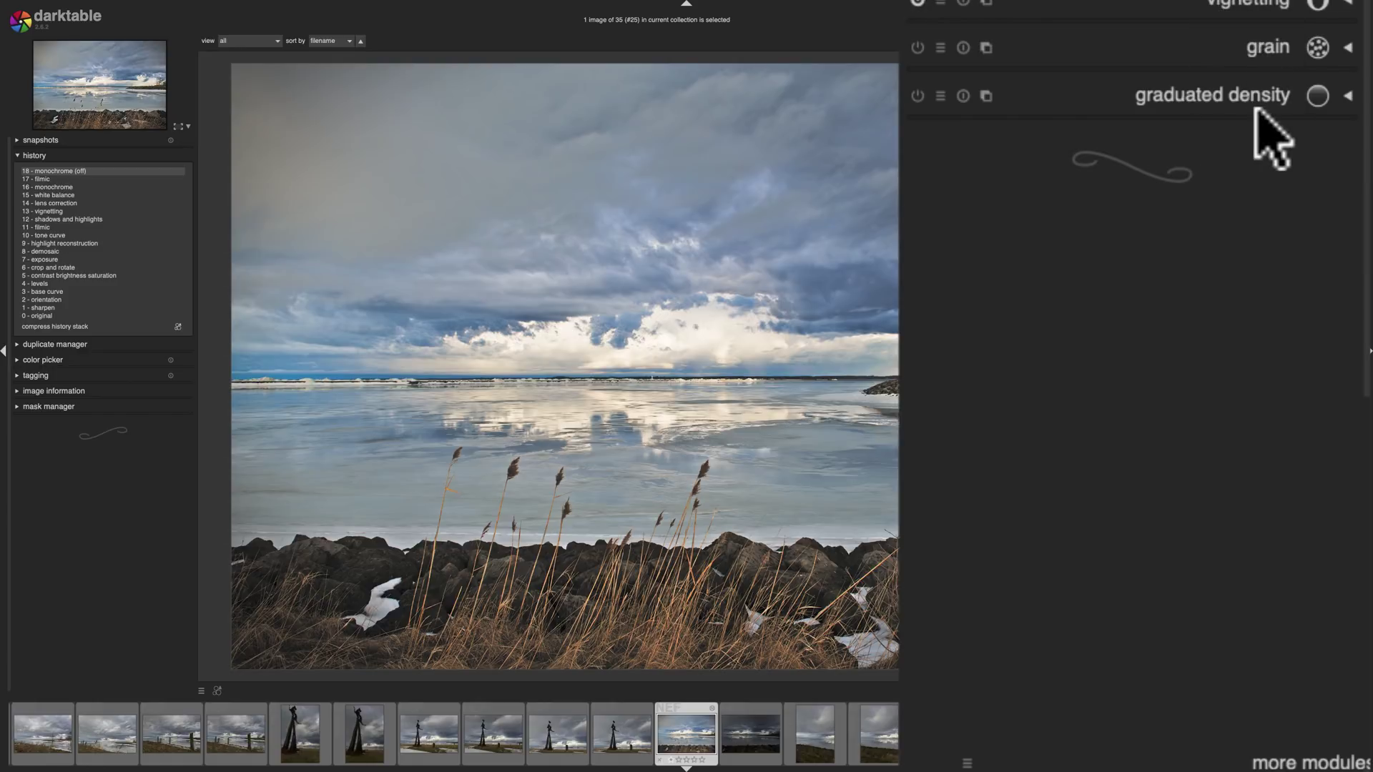
pyautogui.click(1319, 7)
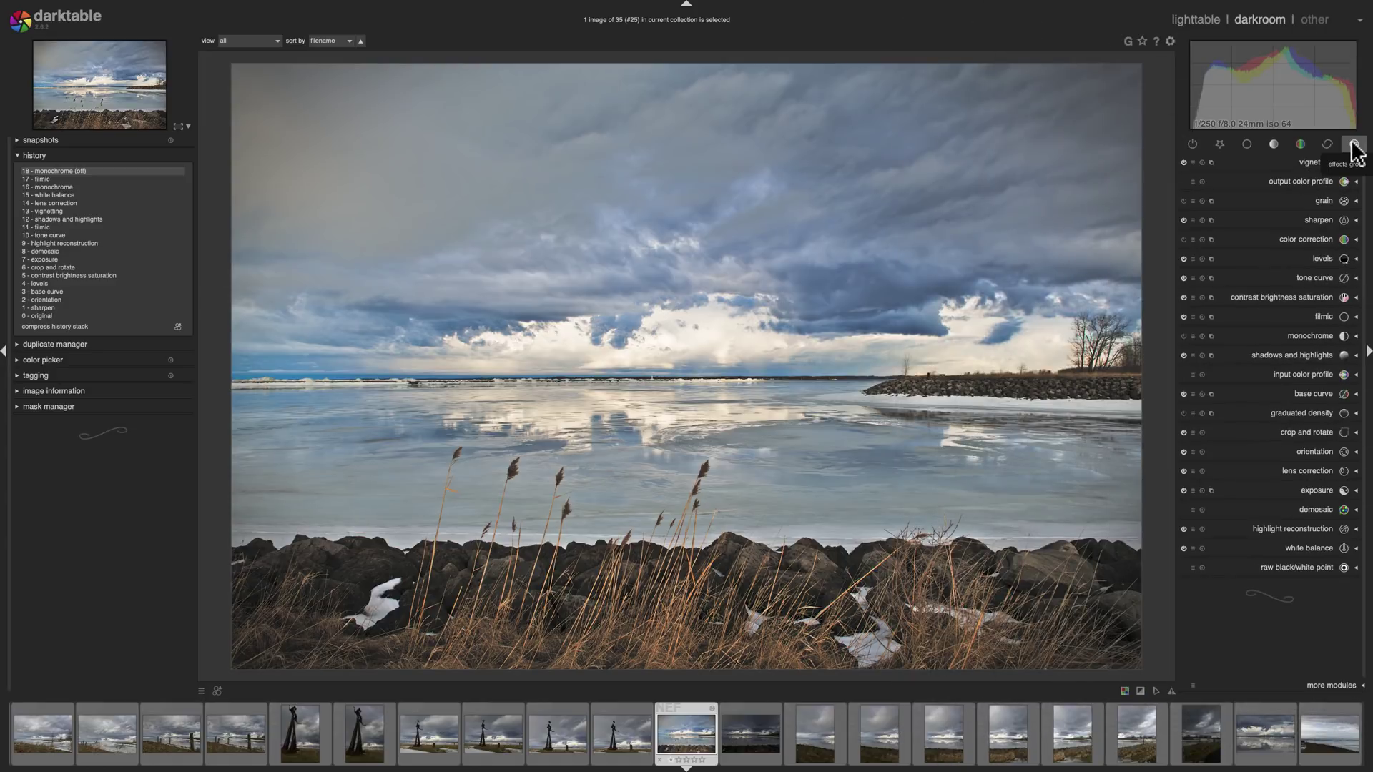
pyautogui.click(1332, 684)
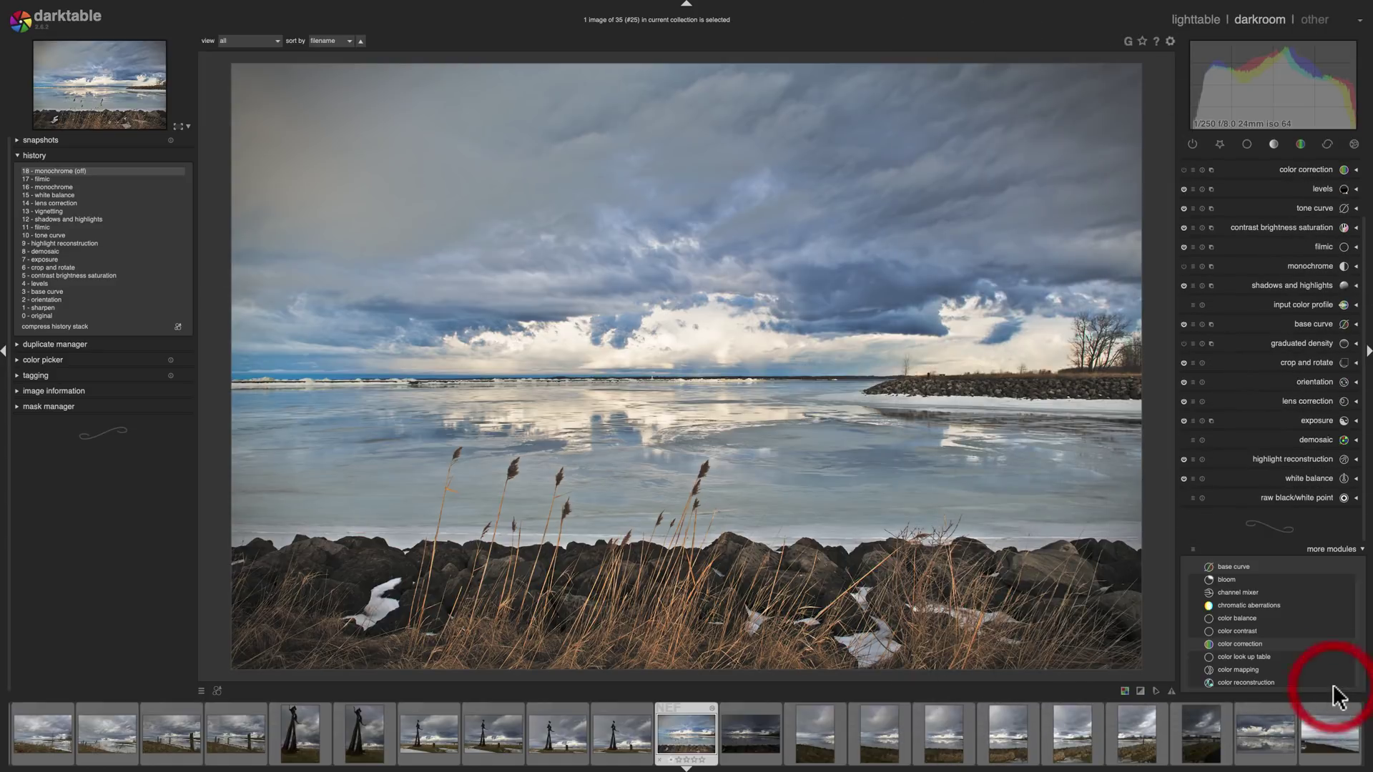
pyautogui.scroll(-5, 1263, 691)
pyautogui.scroll(-3, 1163, 674)
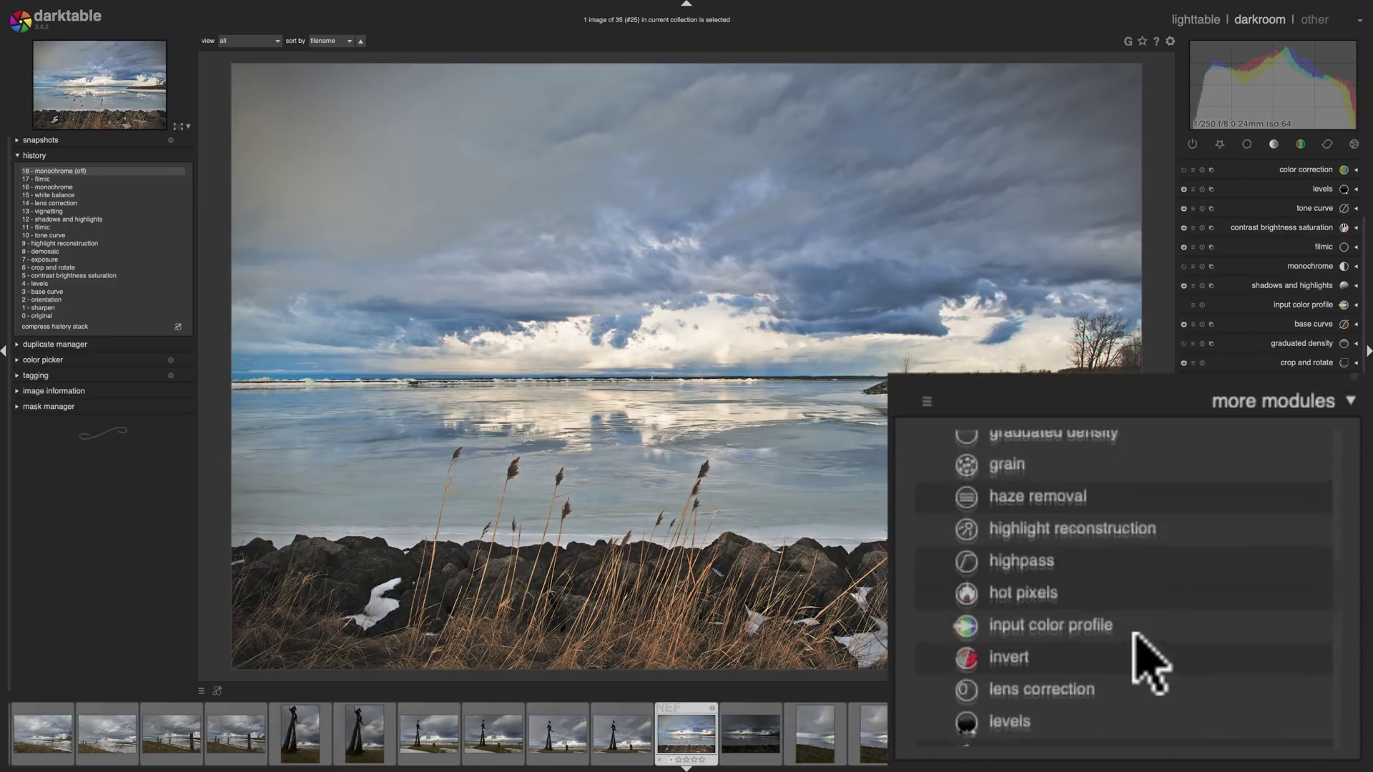
pyautogui.scroll(10, 1133, 643)
pyautogui.scroll(-8, 1136, 635)
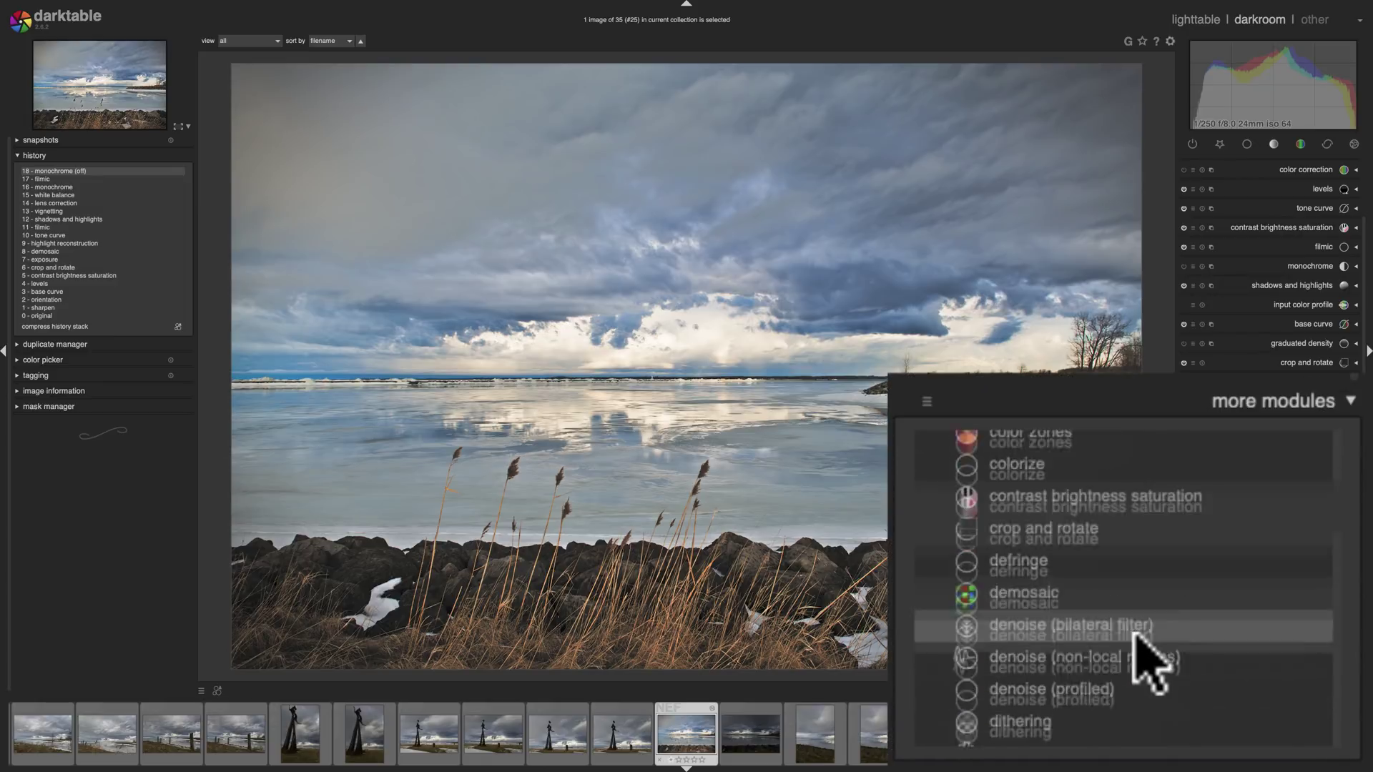
pyautogui.scroll(-6, 1135, 635)
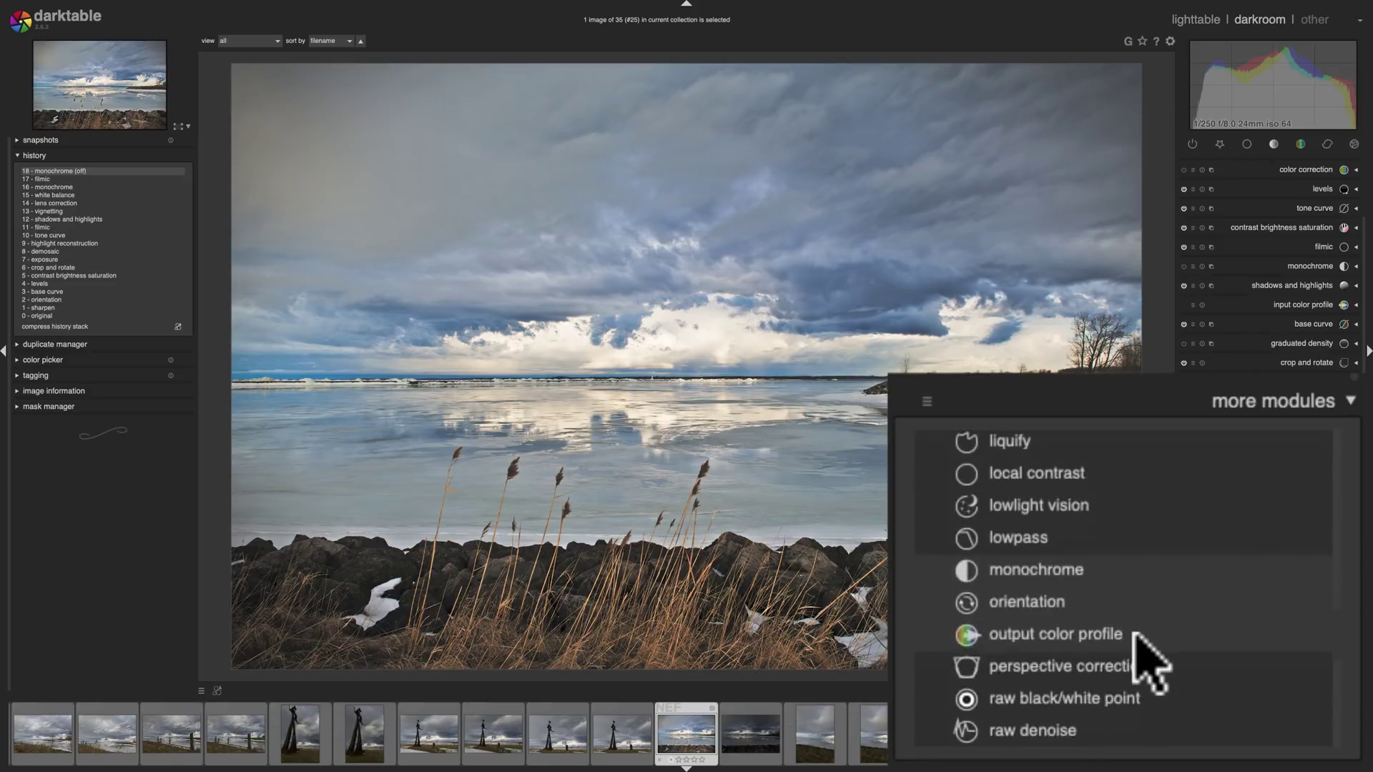
pyautogui.scroll(-2, 1140, 650)
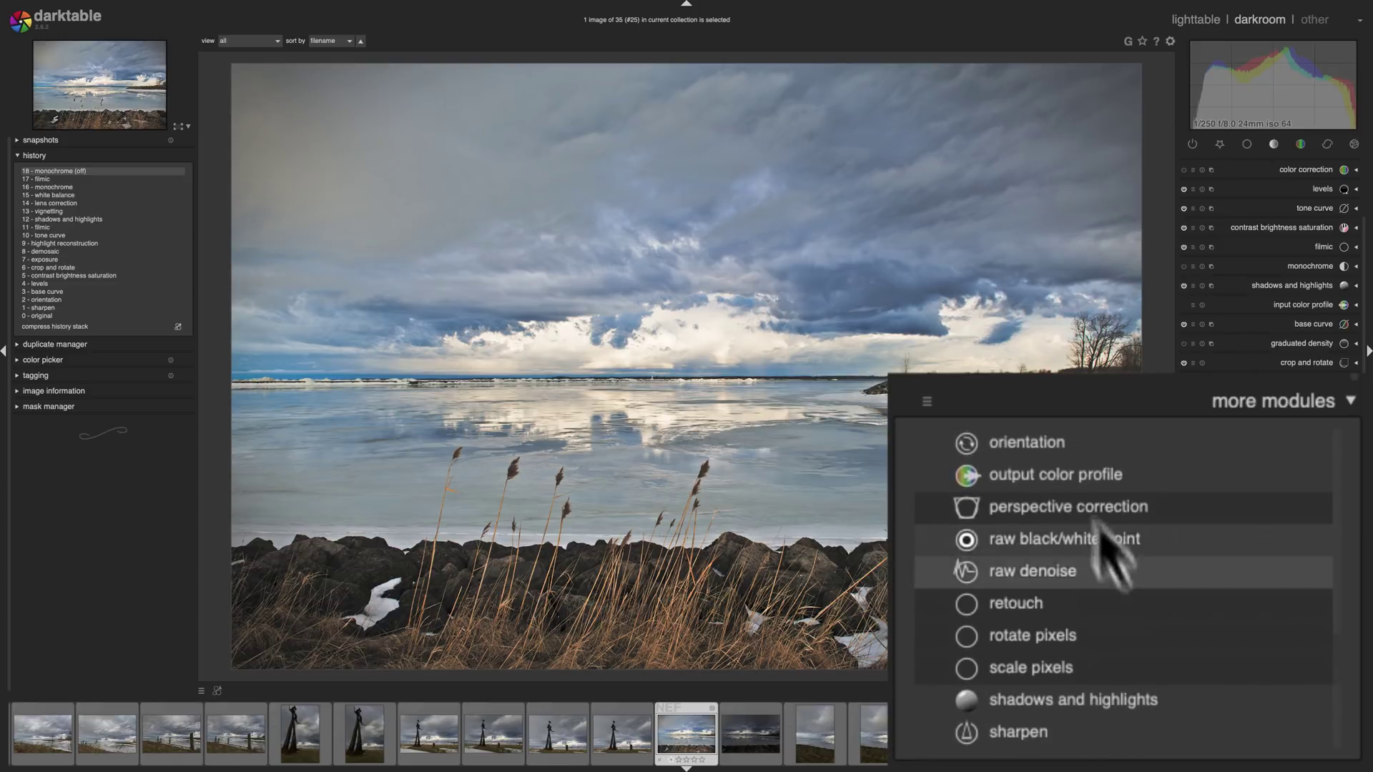
pyautogui.click(1312, 402)
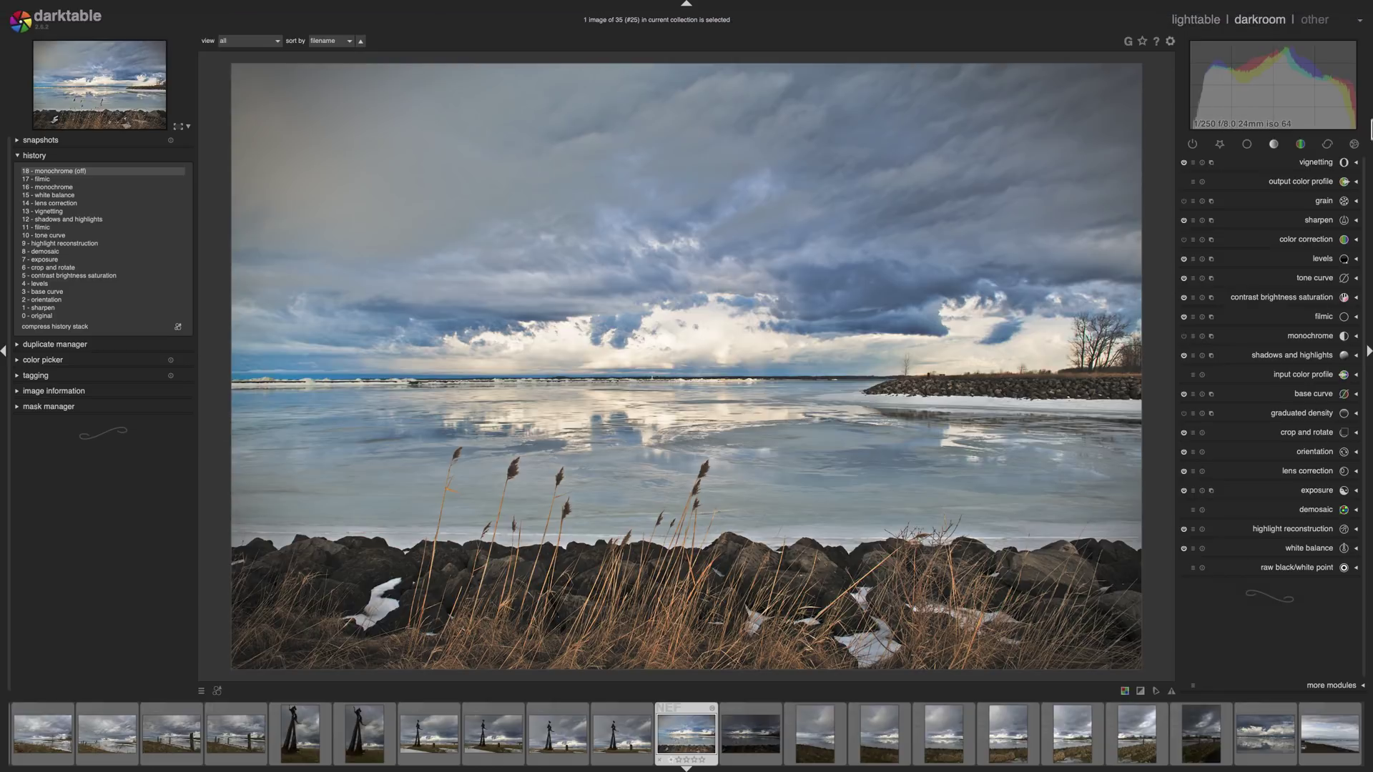
pyautogui.click(1320, 20)
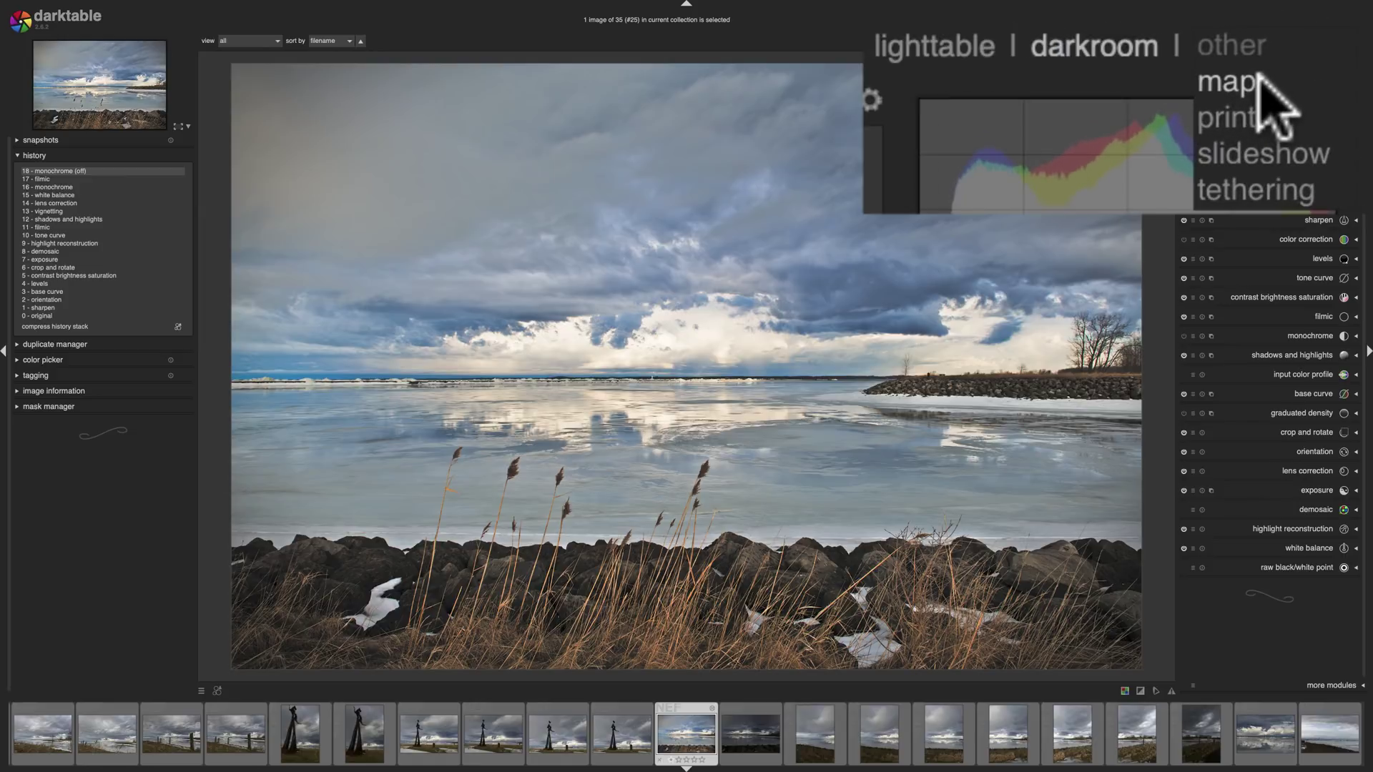